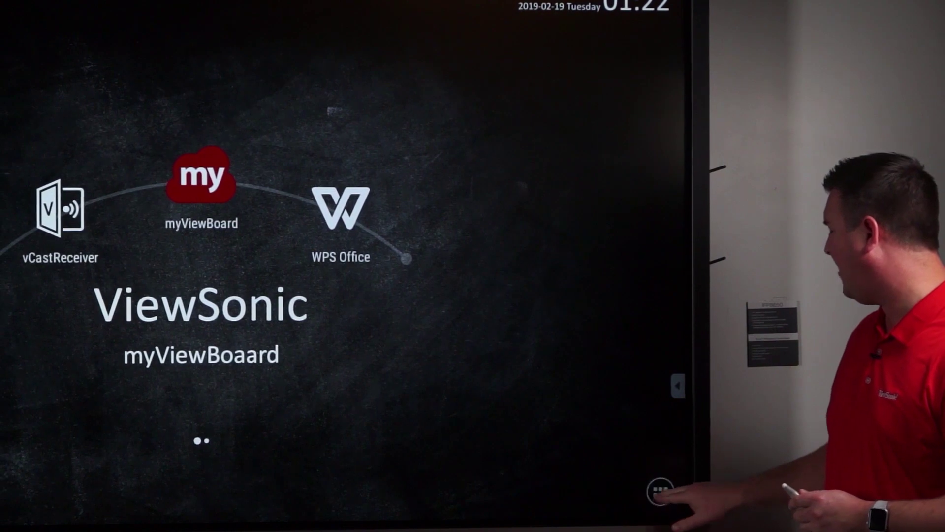
Show the app grid, launch Chromium and load the myViewBoard home page at myviewboard.com
{"action": "left_click", "coordinate": [661, 491]}
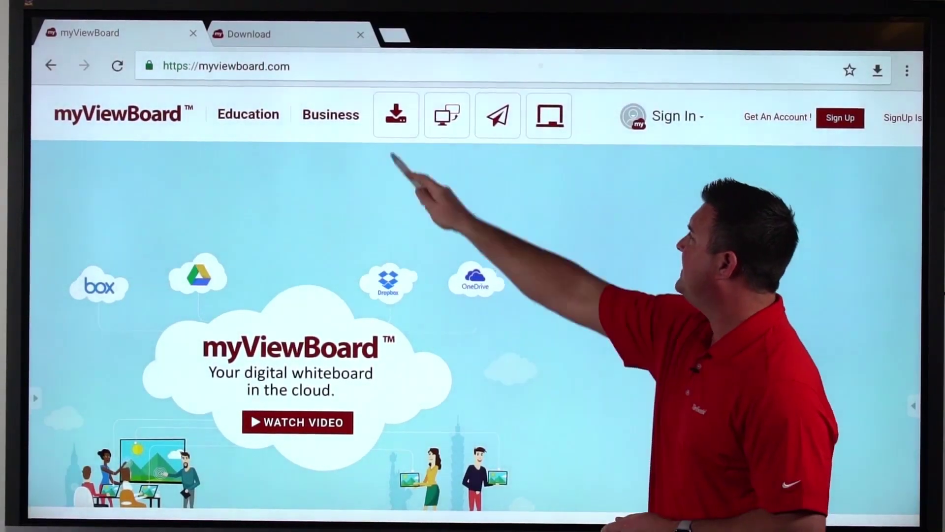
Go to the myViewBoard download page and start the 'myViewBoard for Android' download
{"action": "left_click", "coordinate": [395, 115]}
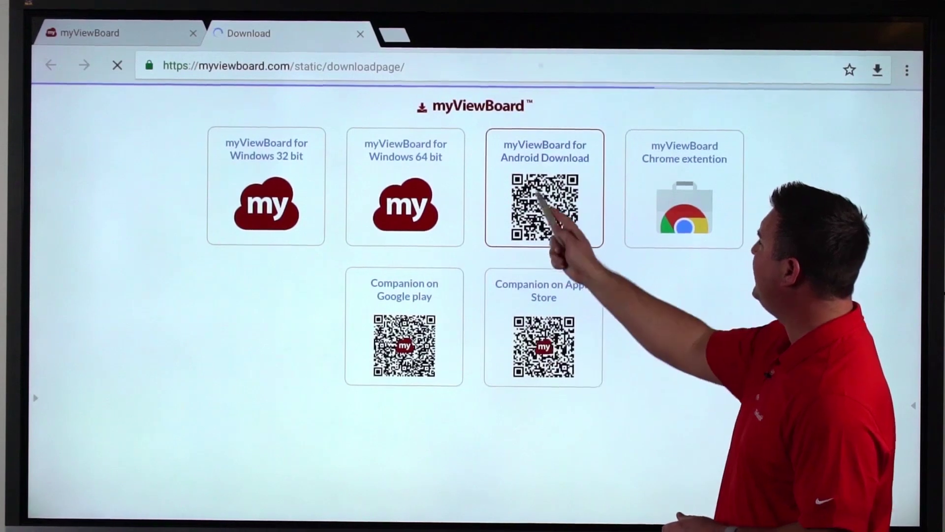
{"action": "left_click", "coordinate": [545, 188]}
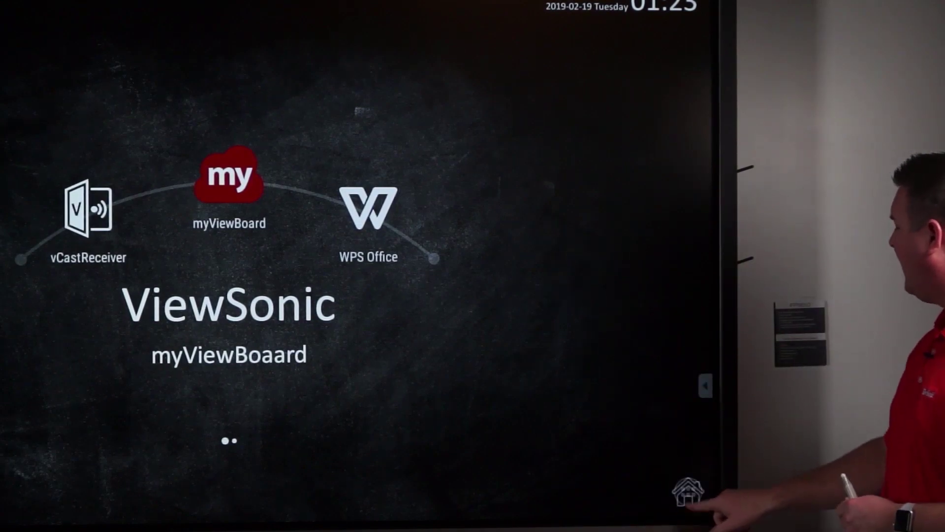
Show the full app grid again and go to the panel's Settings
{"action": "left_click", "coordinate": [688, 492]}
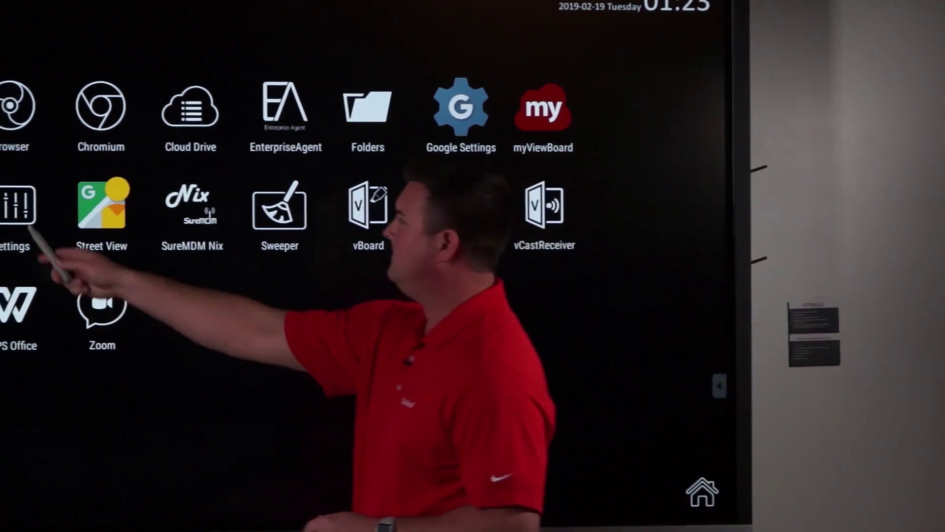
{"action": "left_click", "coordinate": [16, 206]}
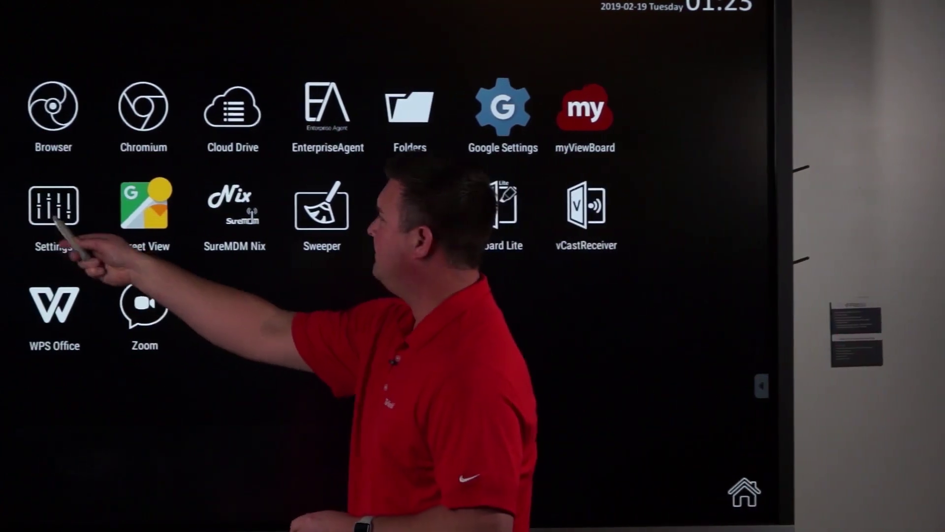